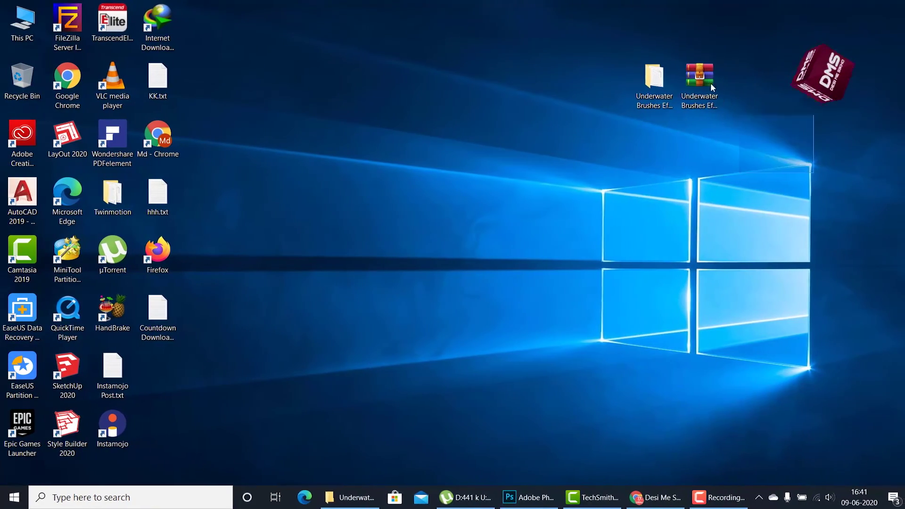
# - Extract the underwater brushes zip on the desktop with Extract Here
pyautogui.click(700, 76)
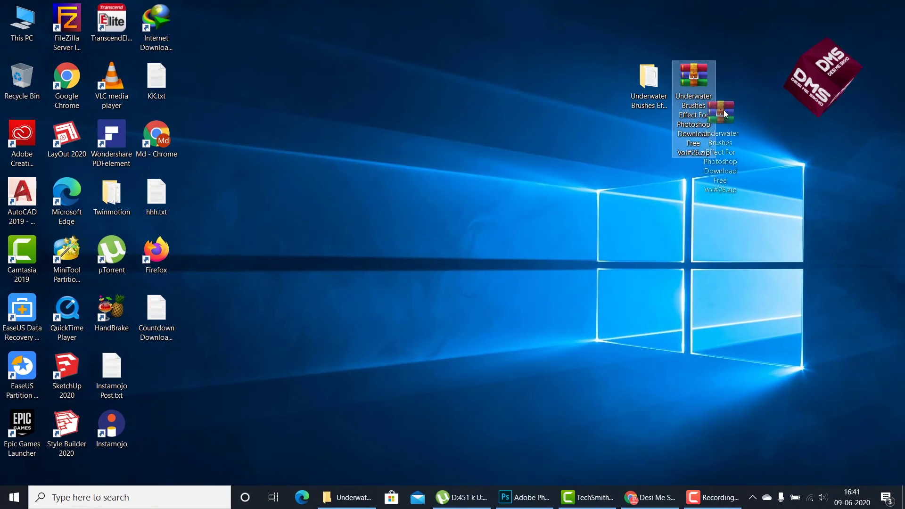
pyautogui.moveTo(718, 72); pyautogui.dragTo(740, 84)
pyautogui.rightClick(740, 82)
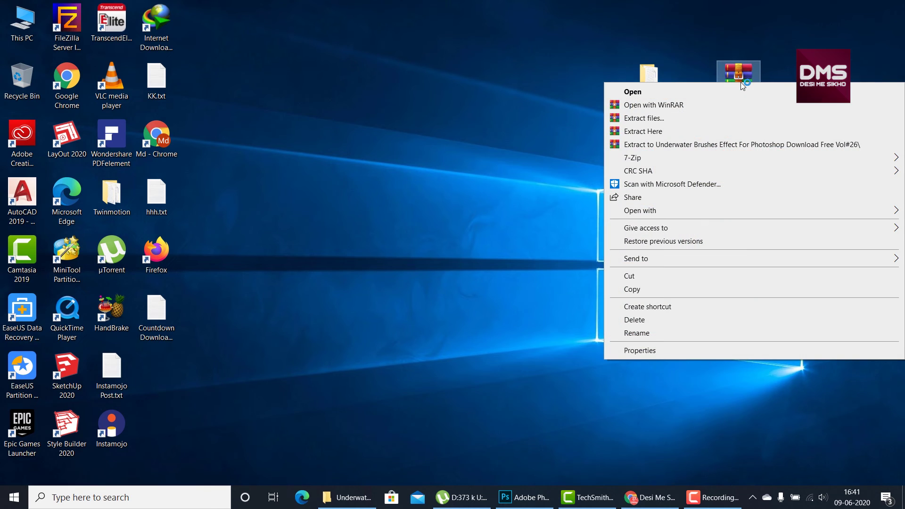
pyautogui.click(665, 131)
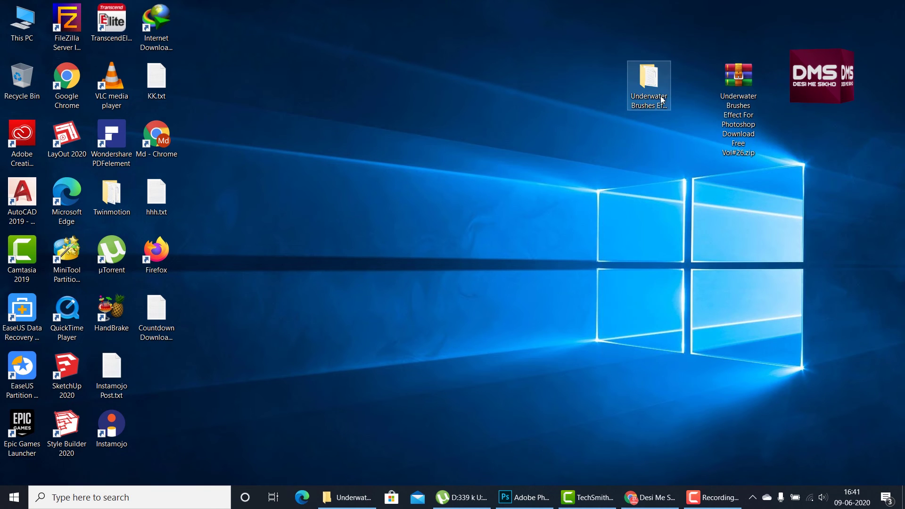
# - Open the extracted Underwater Brushes Effect Vol#26 folder and its Pics subfolder
pyautogui.doubleClick(648, 95)
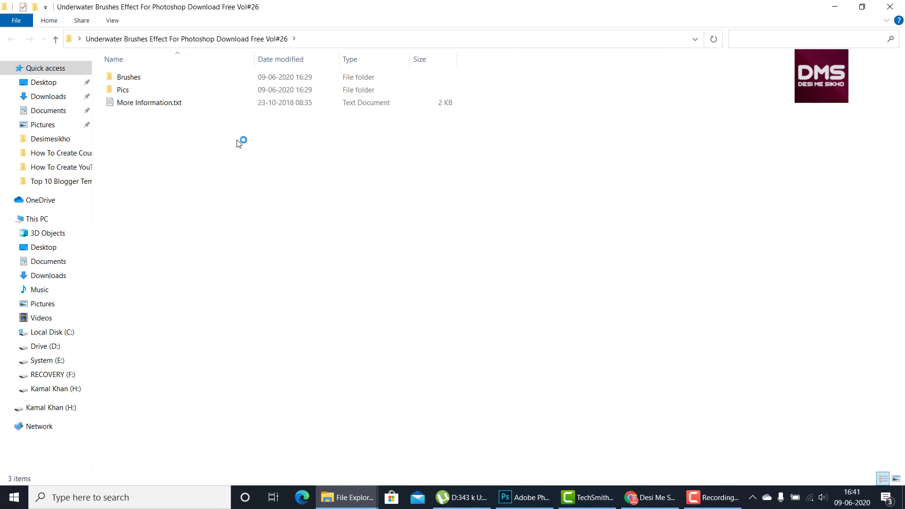
pyautogui.moveTo(226, 145); pyautogui.dragTo(135, 79)
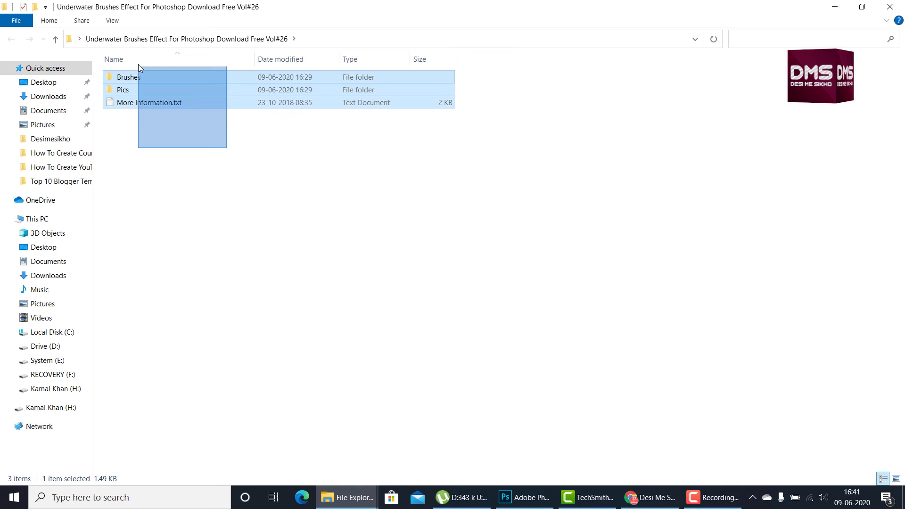
pyautogui.doubleClick(129, 91)
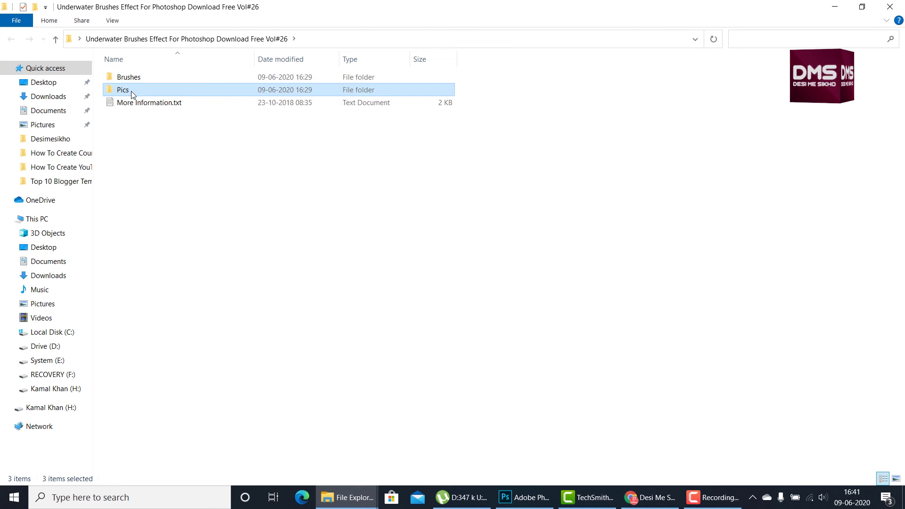
# - Preview the 001.jpg bubble brush sample sheet in Photos, then close it
pyautogui.doubleClick(128, 107)
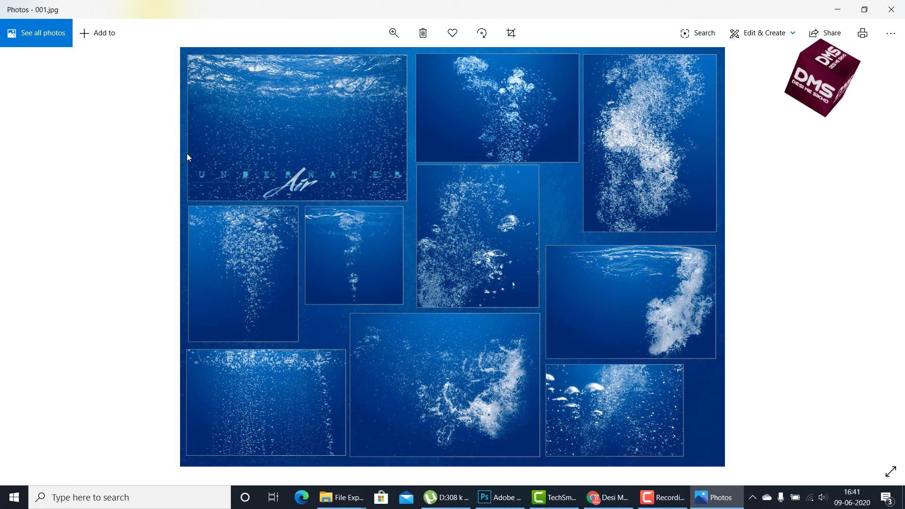
pyautogui.click(892, 9)
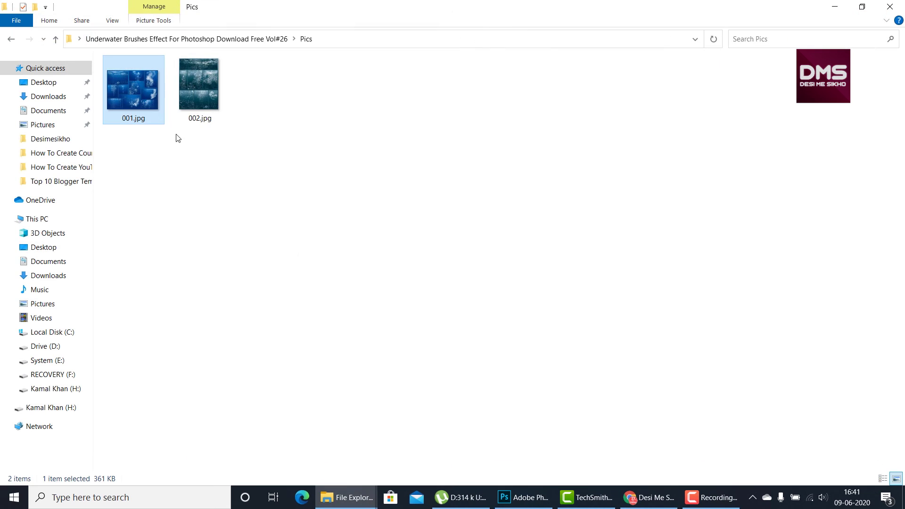
# - Inspect the two Underwater Air .abr files in the Brushes folder
pyautogui.click(11, 39)
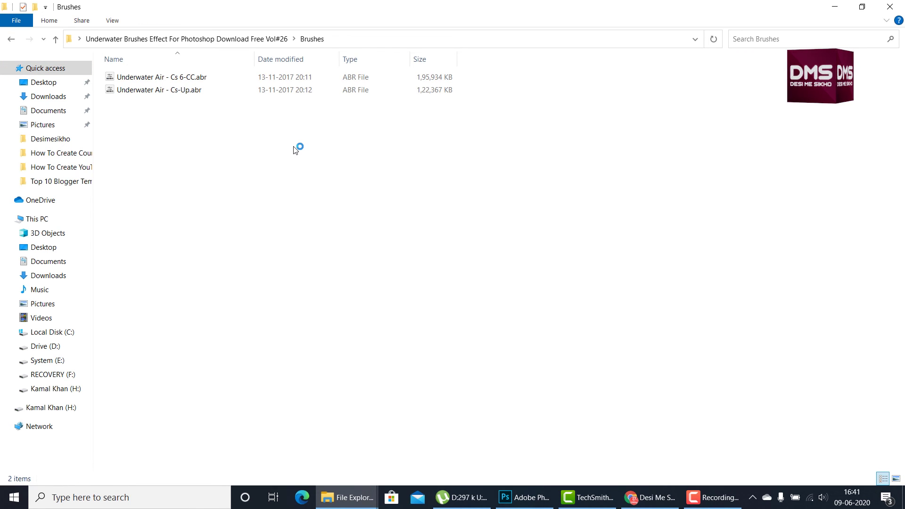
pyautogui.click(174, 92)
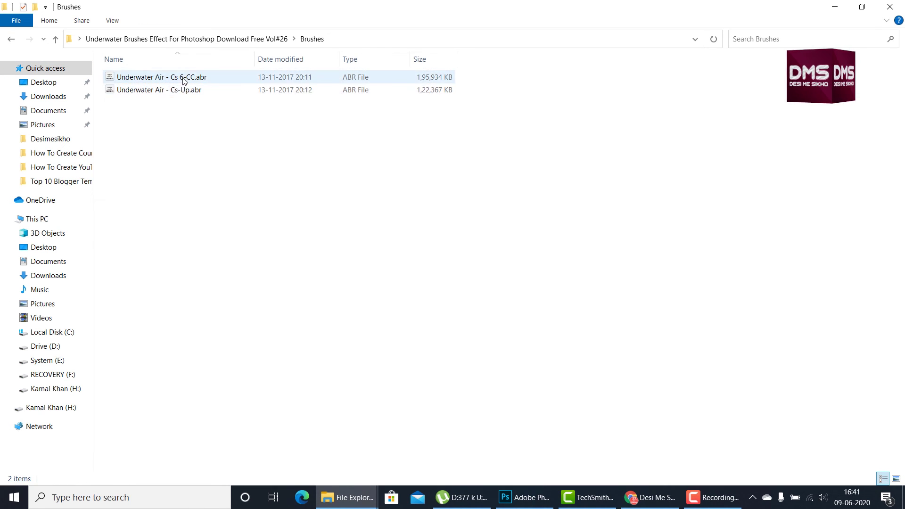
pyautogui.doubleClick(184, 93)
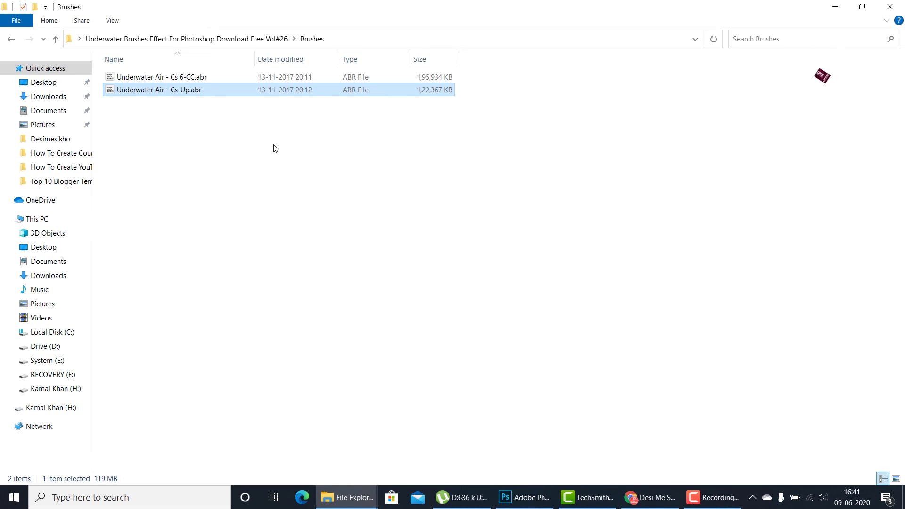
pyautogui.click(206, 77)
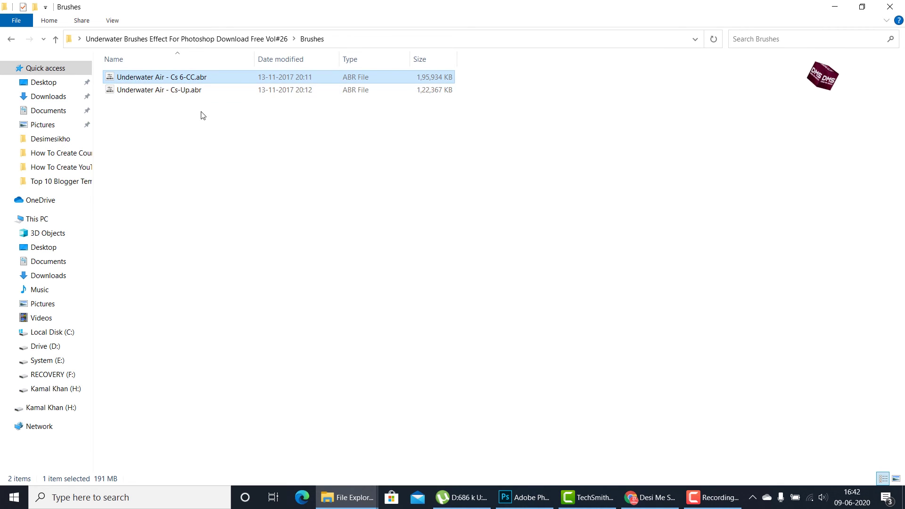
pyautogui.click(250, 147)
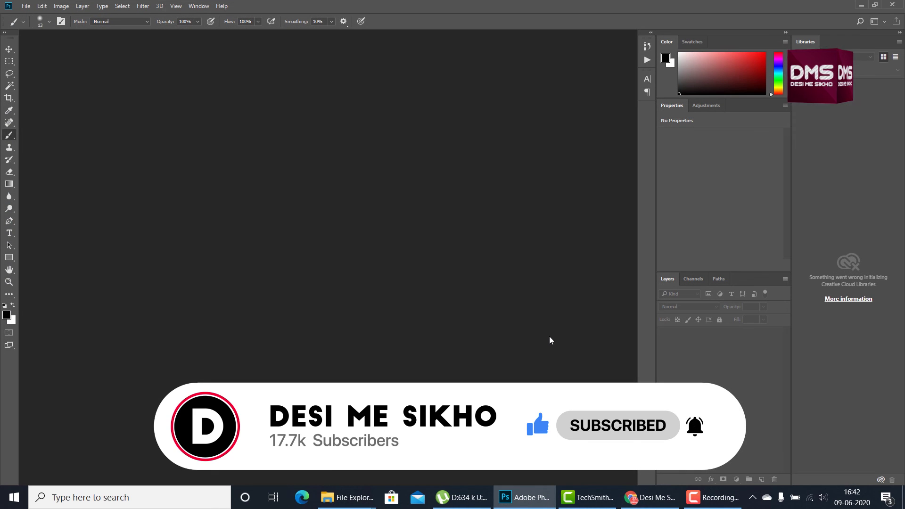
# - Load Underwater Air - Cs 6-CC.abr from the Brushes folder through the Preset Manager
pyautogui.click(41, 7)
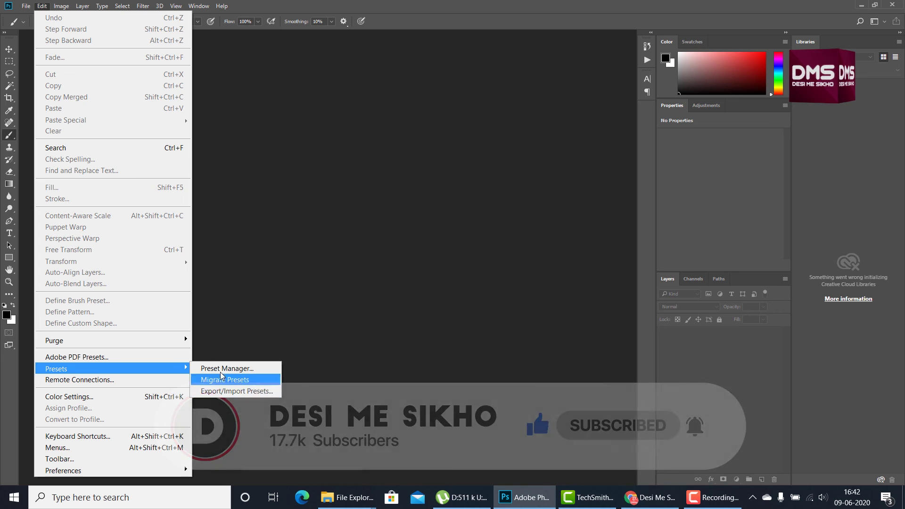
pyautogui.click(222, 369)
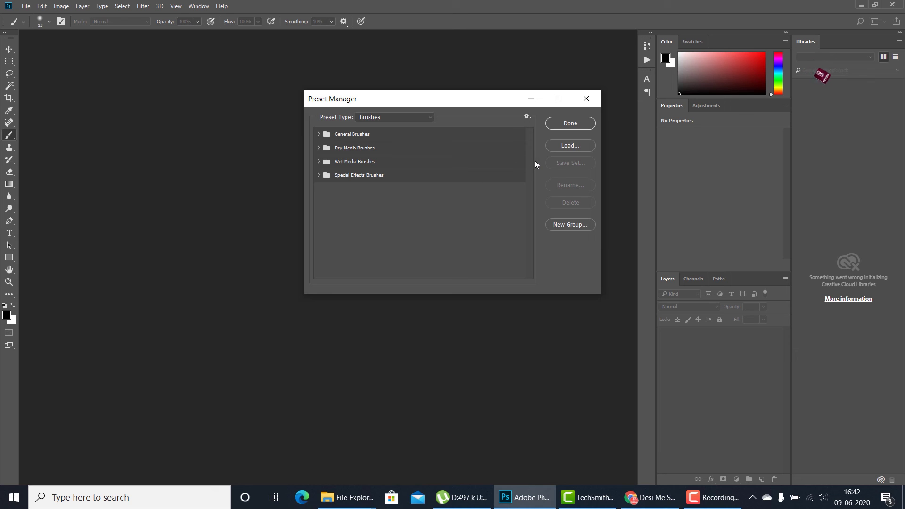
pyautogui.click(570, 146)
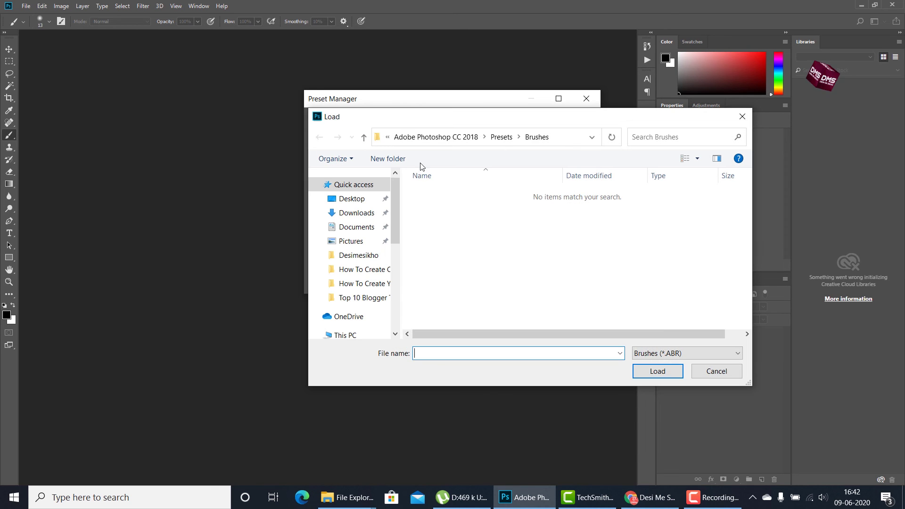
pyautogui.click(362, 198)
pyautogui.doubleClick(507, 228)
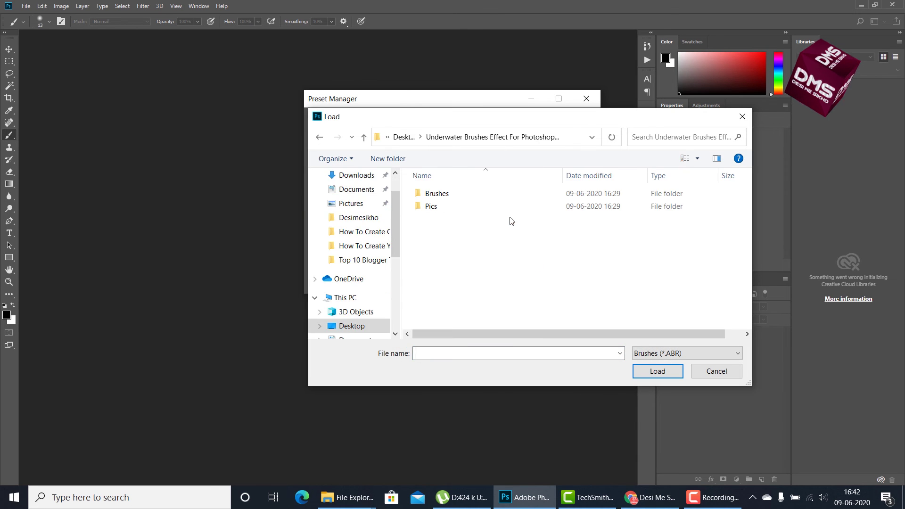
pyautogui.doubleClick(451, 195)
pyautogui.click(501, 194)
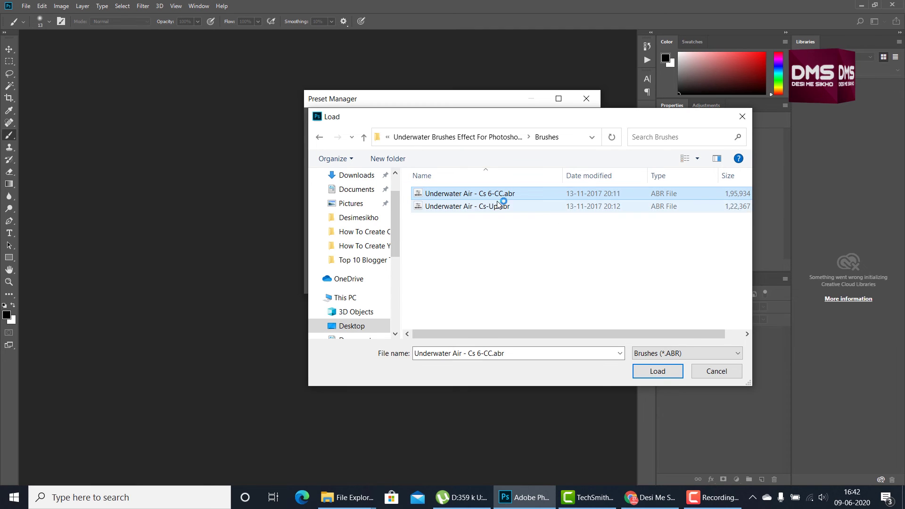
pyautogui.click(658, 371)
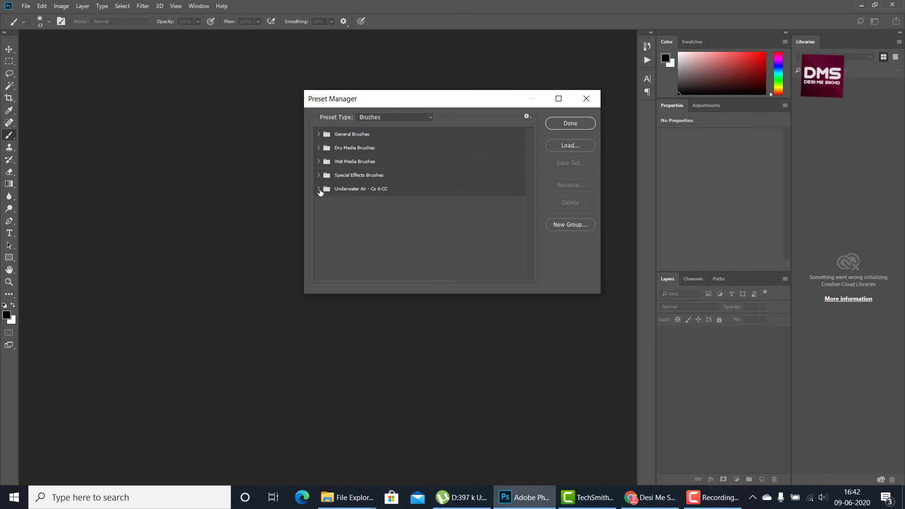
pyautogui.click(319, 190)
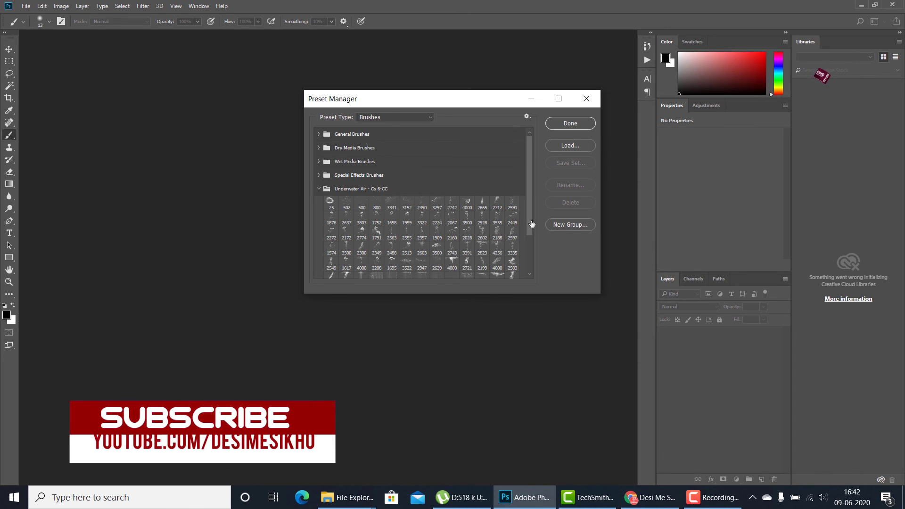
pyautogui.scroll(-3, 533, 198)
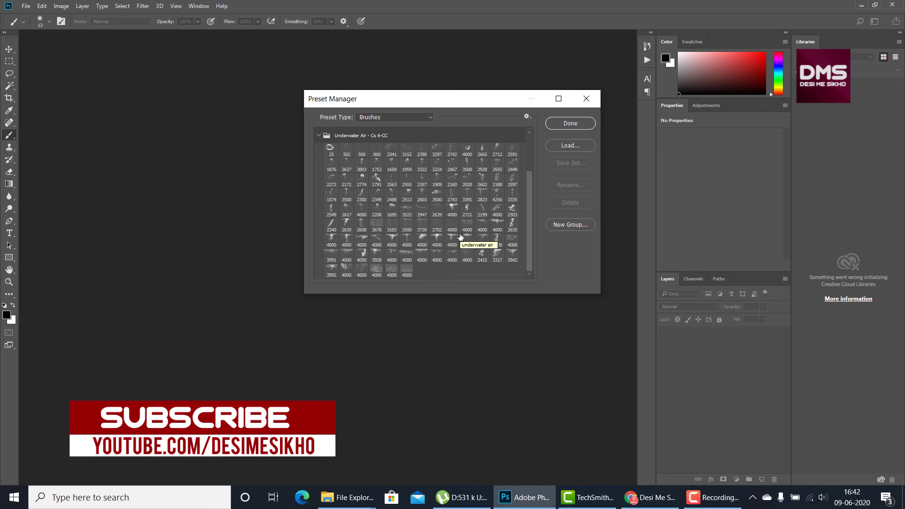
pyautogui.click(569, 124)
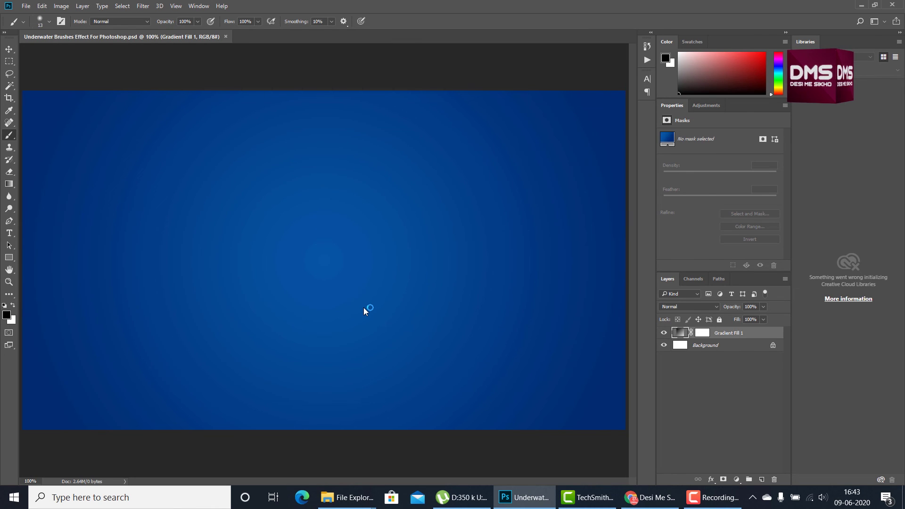
# - Toggle Gradient Fill 1's visibility and add an empty Layer 1 above it
pyautogui.click(665, 333)
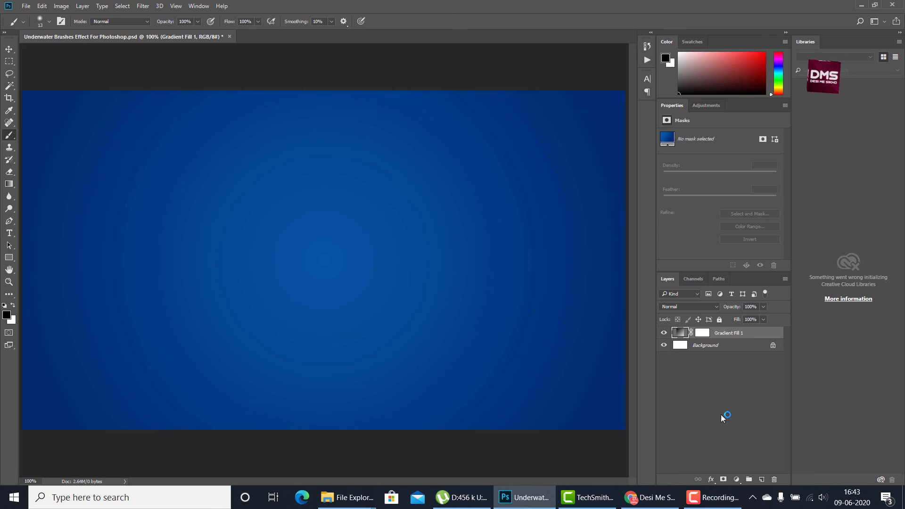
pyautogui.click(762, 480)
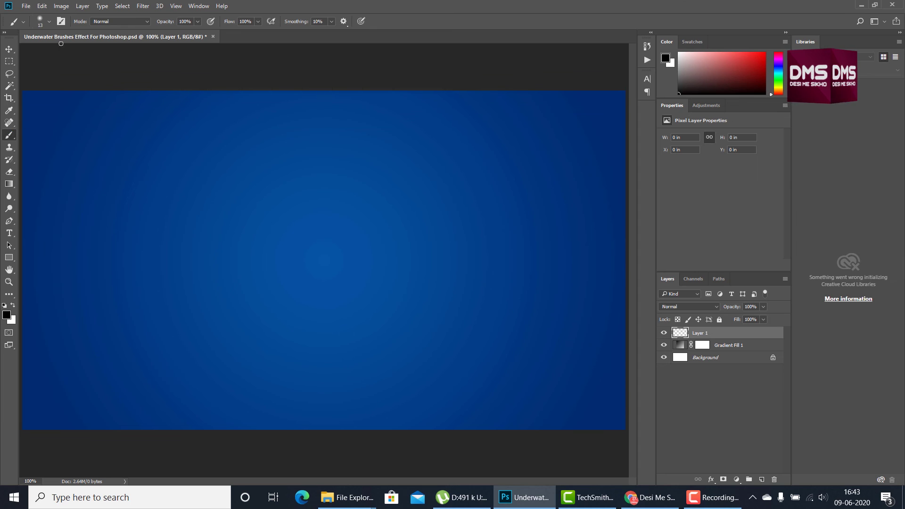
pyautogui.click(50, 22)
# - Select a large Underwater Air wave brush and shrink it slightly
pyautogui.moveTo(135, 179); pyautogui.dragTo(204, 433)
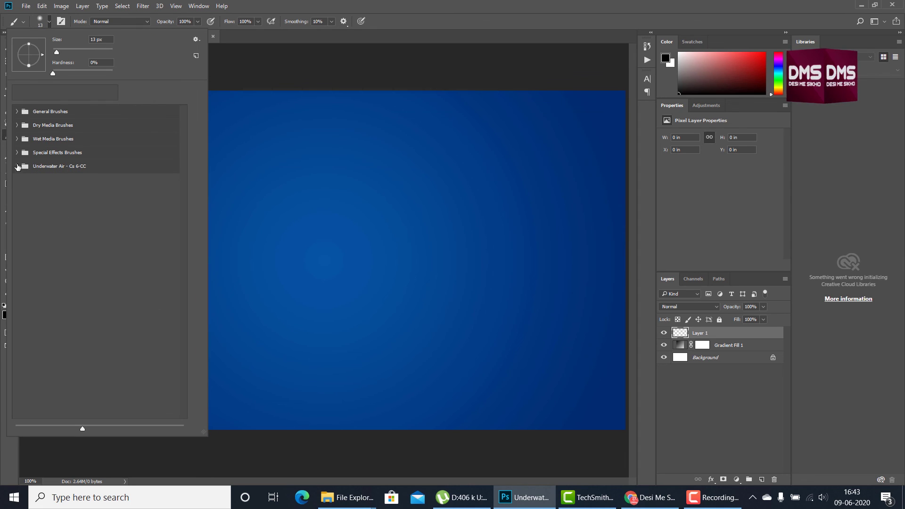
pyautogui.click(17, 166)
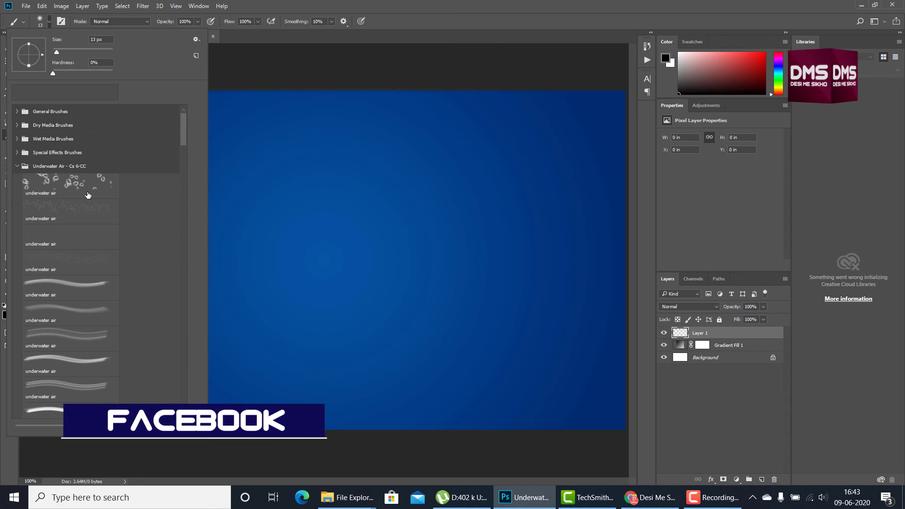
pyautogui.scroll(-3, 184, 177)
pyautogui.scroll(-3, 184, 178)
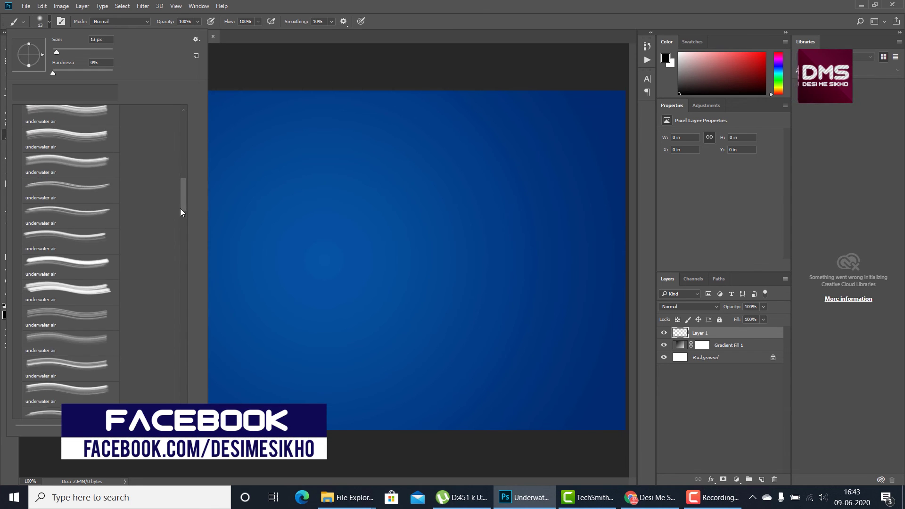
pyautogui.scroll(-2, 182, 299)
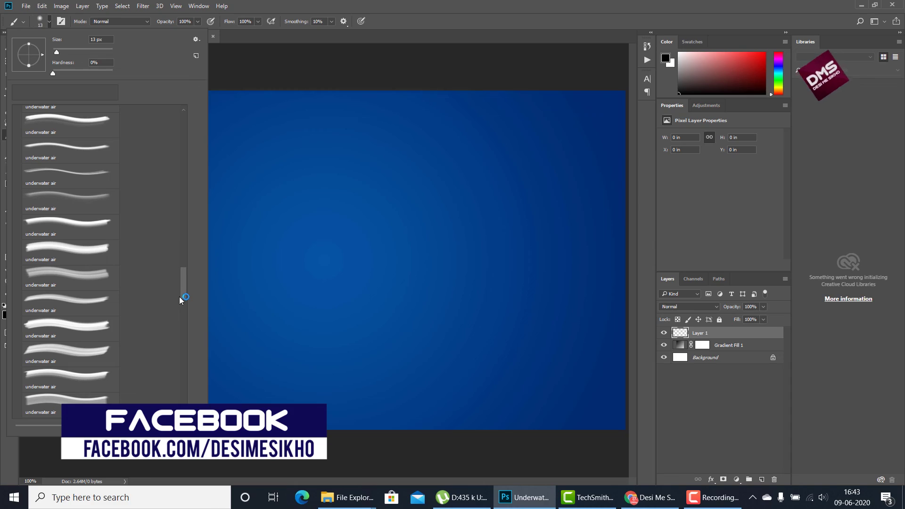
pyautogui.click(91, 255)
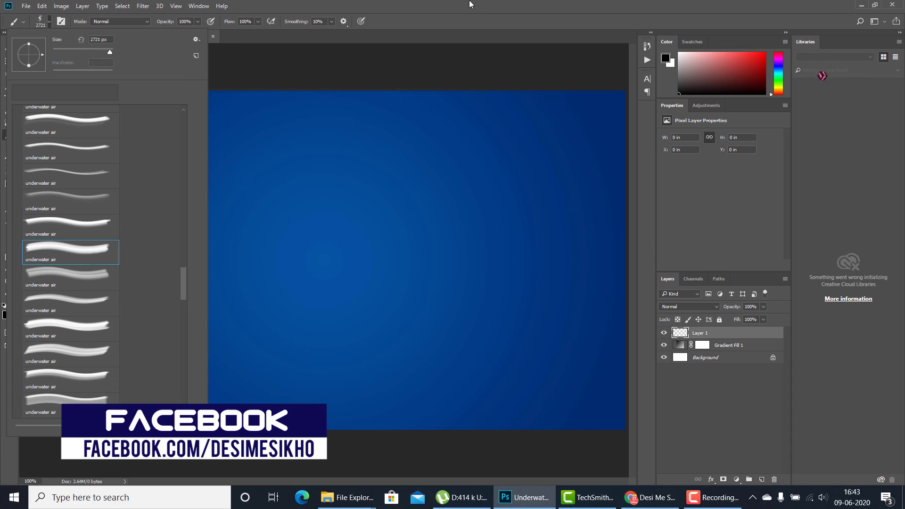
pyautogui.click(470, 5)
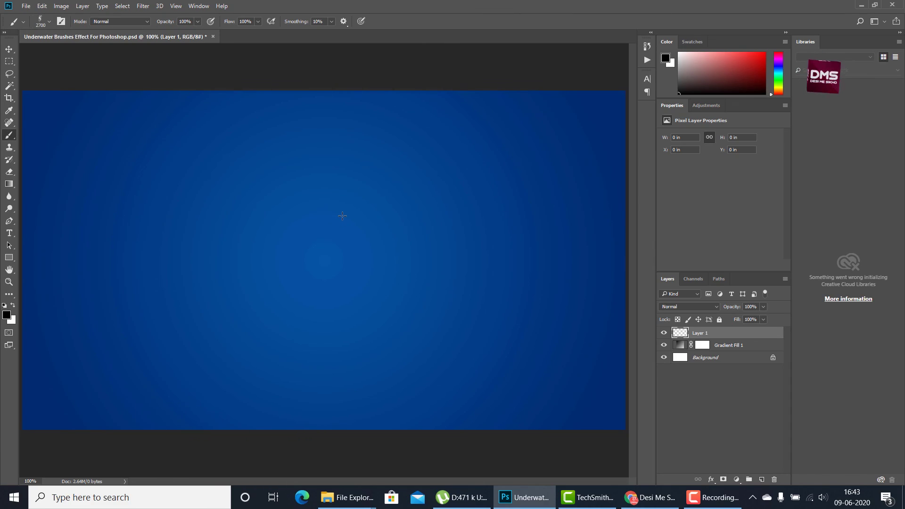
pyautogui.press('[')
pyautogui.press('[')
pyautogui.press('[')
pyautogui.press('[')
pyautogui.press('[')
pyautogui.press('[')
pyautogui.press('[')
pyautogui.press('[')
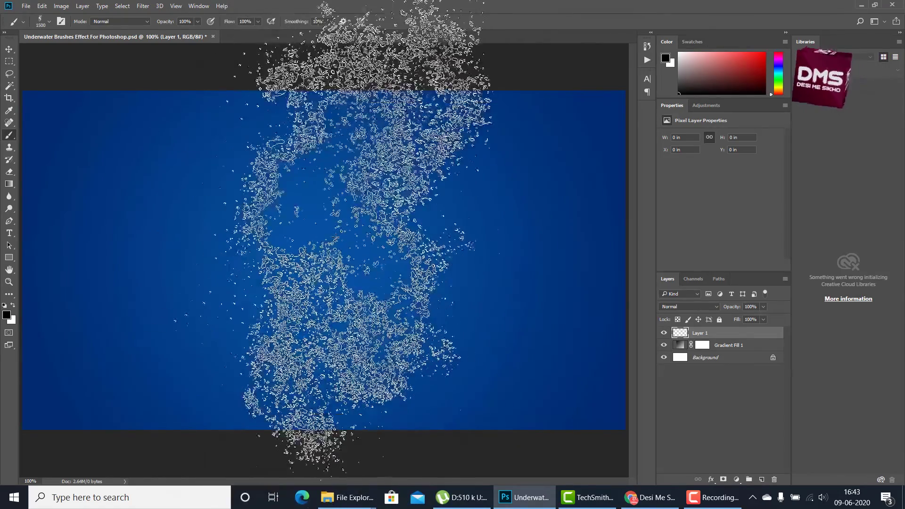
pyautogui.press('[')
pyautogui.press('[')
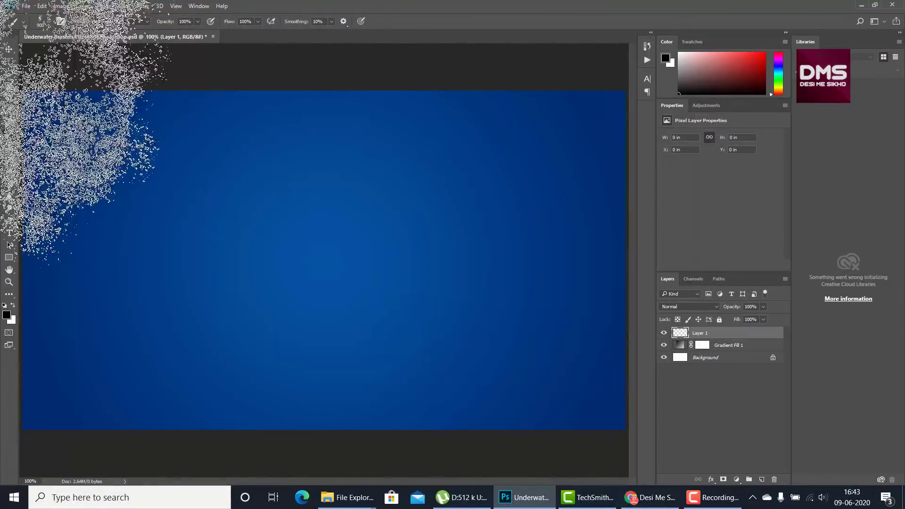
# - Switch to the last Underwater Air brush, sized about 1500
pyautogui.click(50, 23)
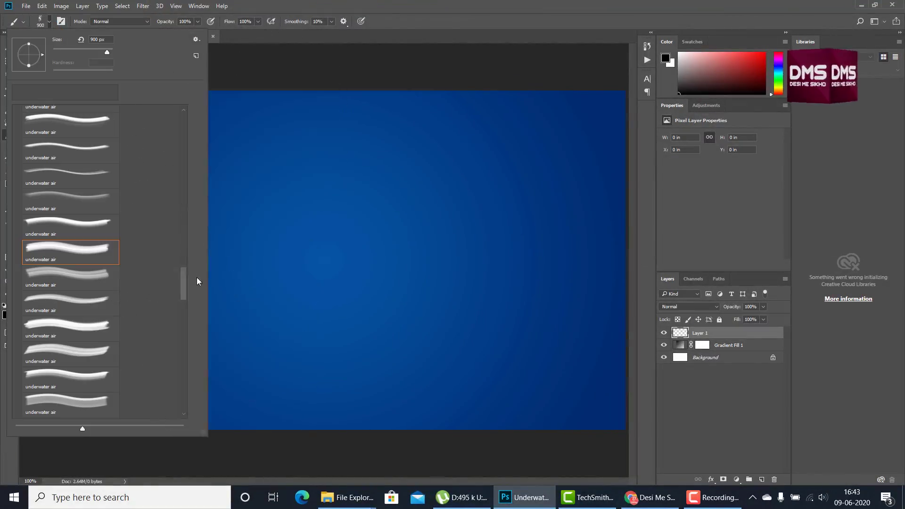
pyautogui.moveTo(188, 281); pyautogui.dragTo(203, 390)
pyautogui.scroll(-5, 187, 396)
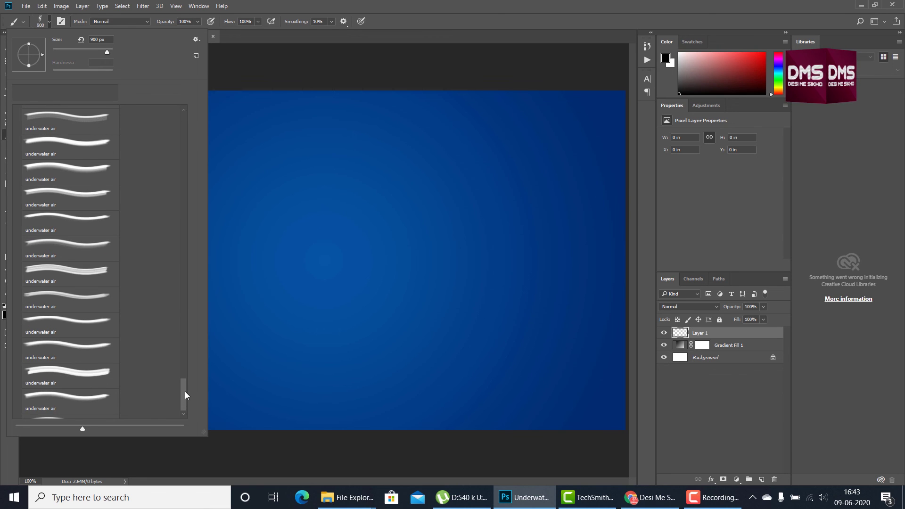
pyautogui.scroll(-5, 186, 396)
pyautogui.click(95, 403)
pyautogui.click(338, 198)
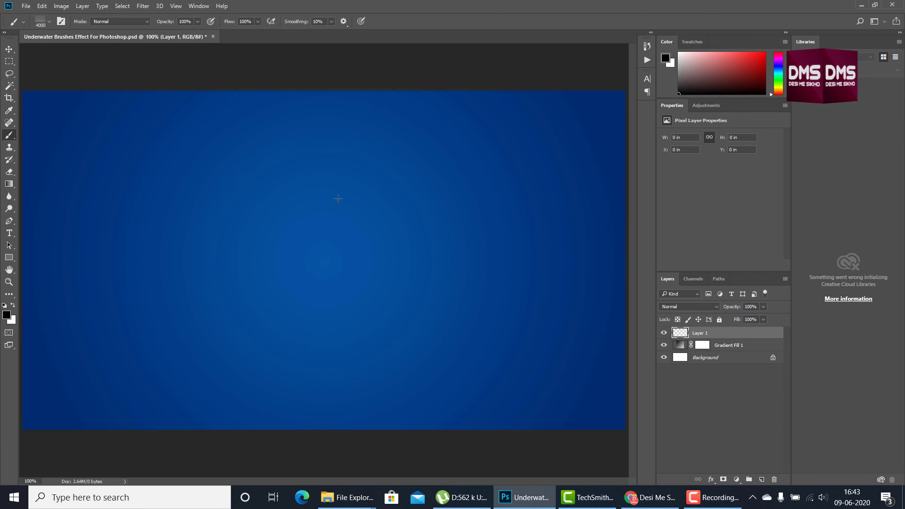
pyautogui.press('[')
pyautogui.press('[')
pyautogui.press('[')
pyautogui.press('[')
pyautogui.press('[')
pyautogui.press('[')
pyautogui.press('[')
pyautogui.press('[')
pyautogui.press('[')
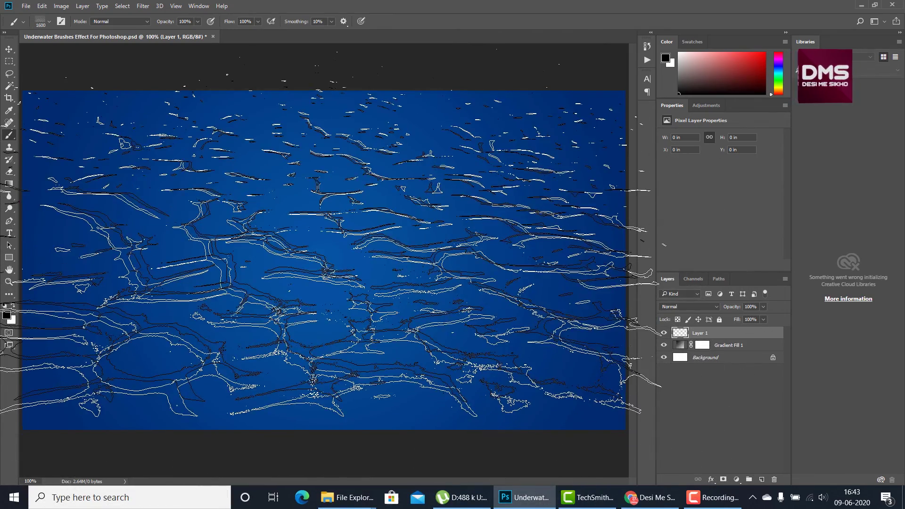
# - Enlarge the brush to about 1900, test-stamp the canvas, then undo the stamp
pyautogui.scroll(-3, 327, 245)
pyautogui.press(']')
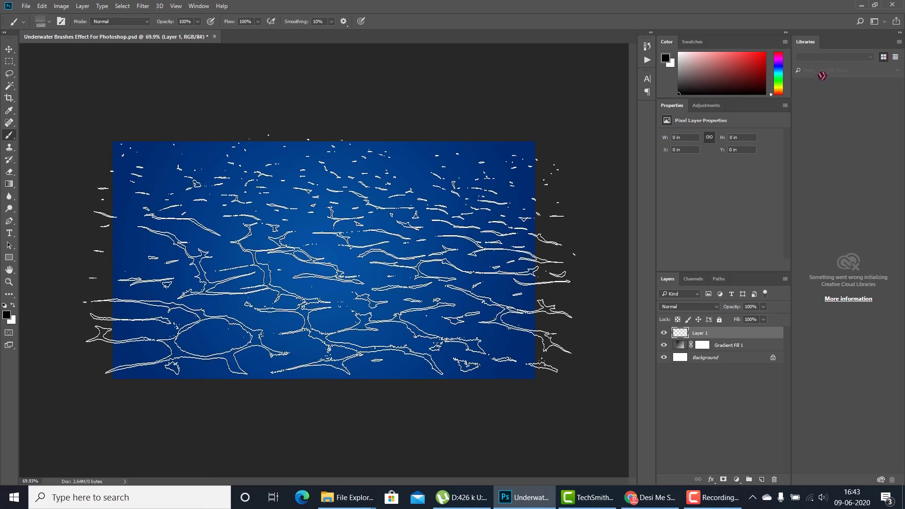
pyautogui.press(']')
pyautogui.press(']')
pyautogui.press(']')
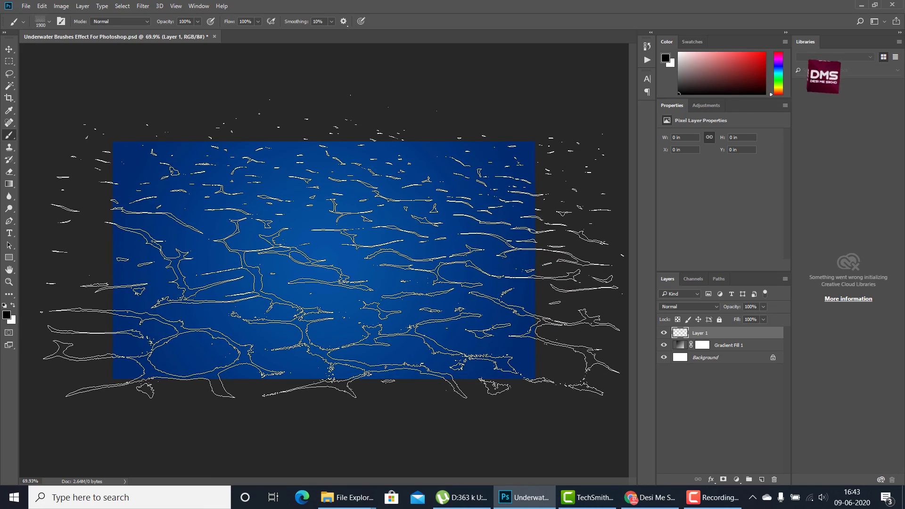
pyautogui.click(330, 245)
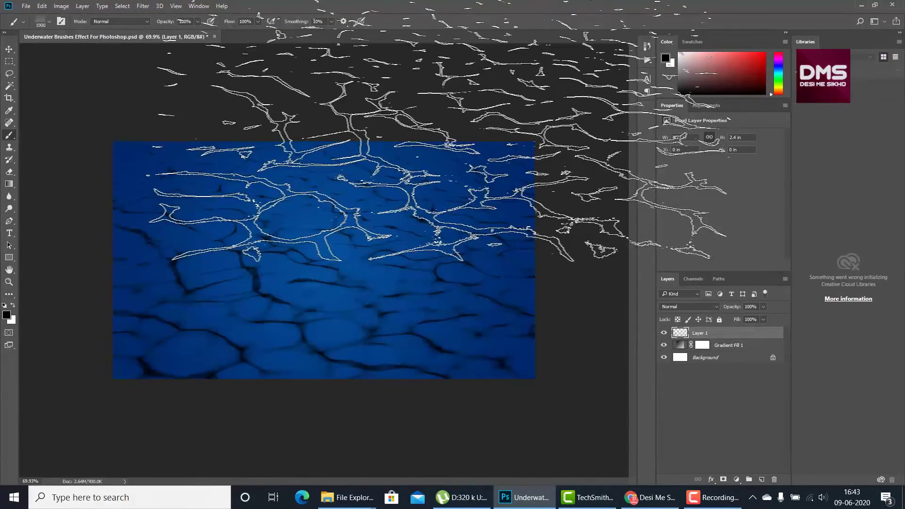
pyautogui.hotkey('ctrl', 'z')
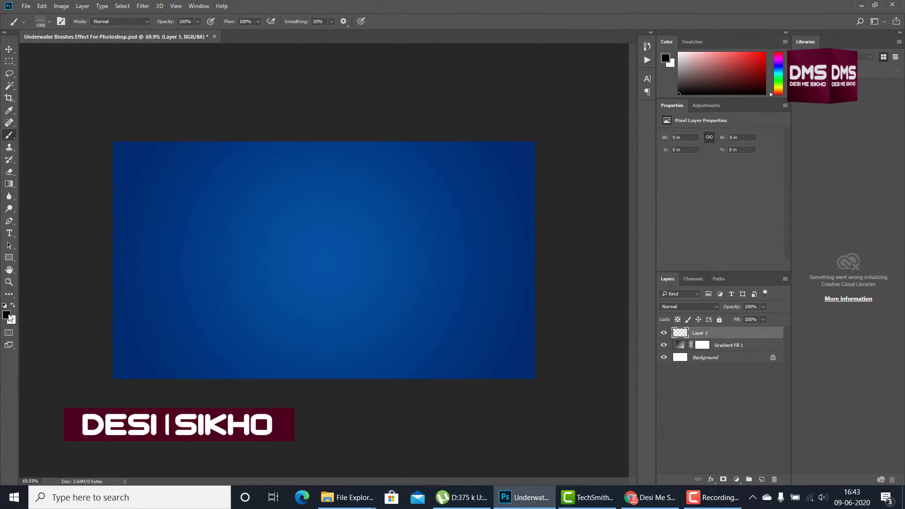
# - Set the foreground colour to white (ffffff) and stamp caustic ripples over the canvas
pyautogui.click(6, 315)
pyautogui.write('ffffff')
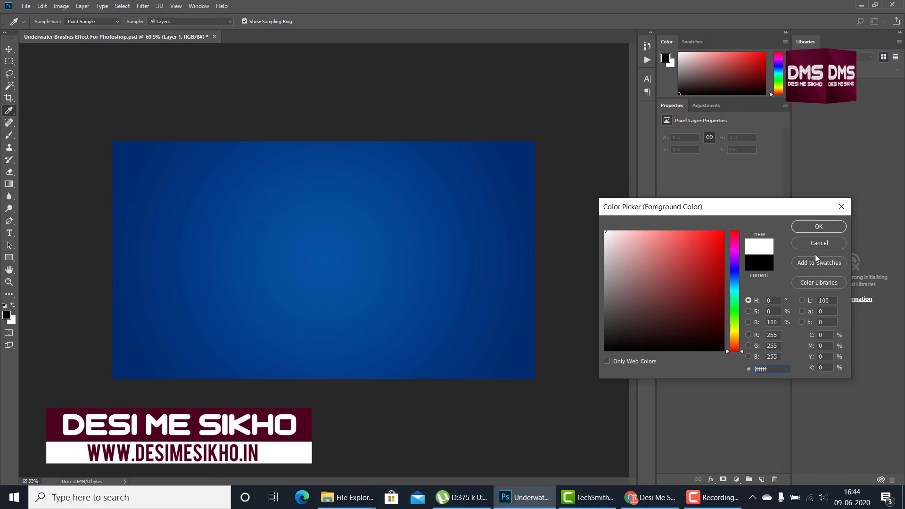
pyautogui.click(819, 227)
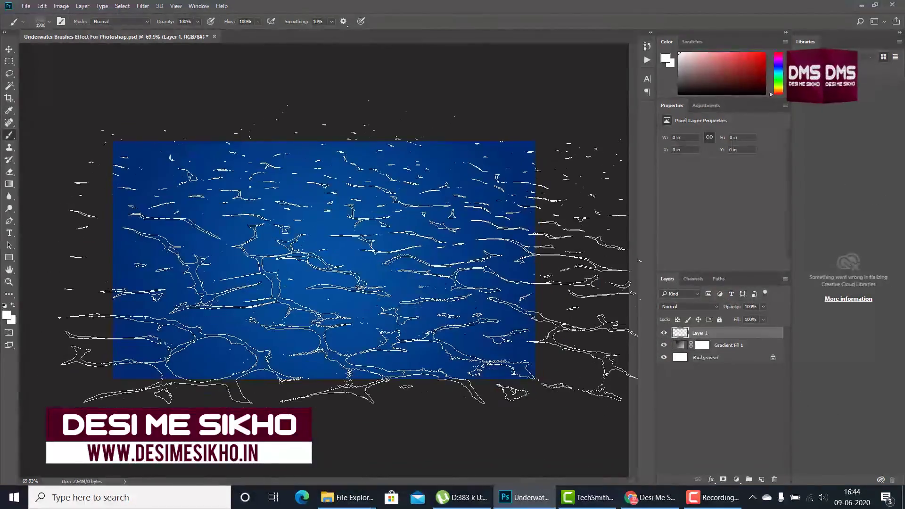
pyautogui.click(350, 251)
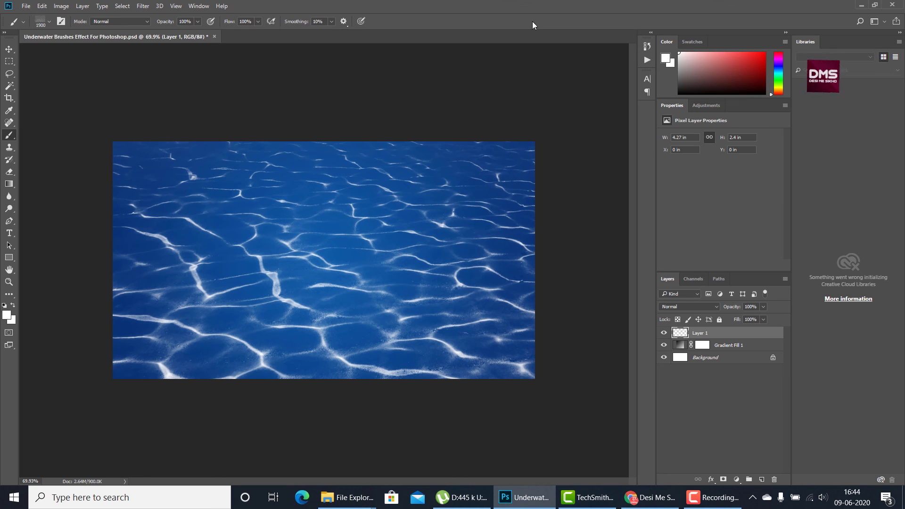
pyautogui.click(50, 21)
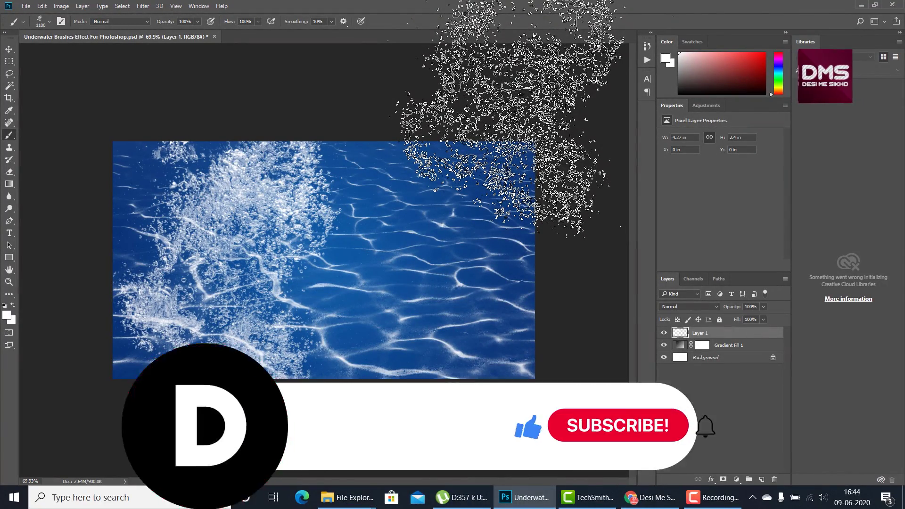
# - Choose an Underwater Air bubble brush at size 2000 and add a new Layer 2
pyautogui.click(49, 21)
pyautogui.click(66, 174)
pyautogui.click(445, 187)
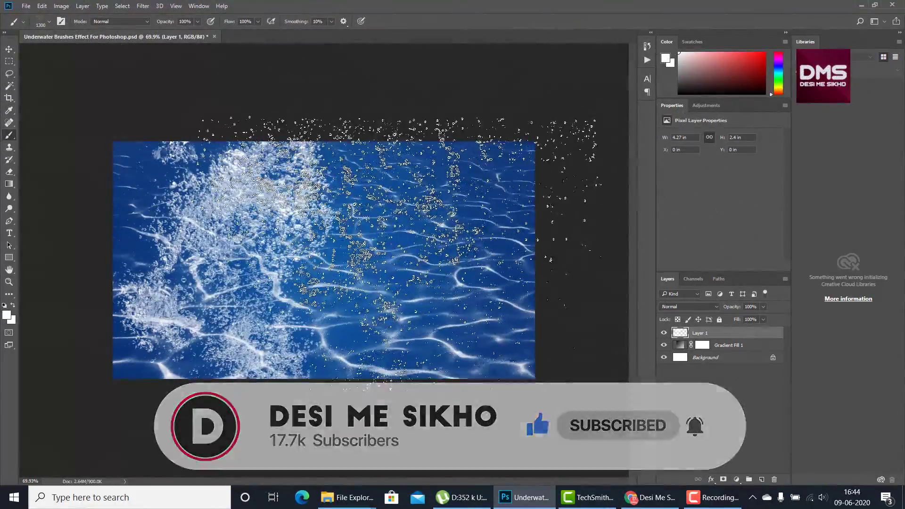
pyautogui.press('[')
pyautogui.press('[')
pyautogui.press('[')
pyautogui.press('[')
pyautogui.press('[')
pyautogui.press('[')
pyautogui.press('[')
pyautogui.press('[')
pyautogui.press('[')
pyautogui.press('[')
pyautogui.press('[')
pyautogui.press('[')
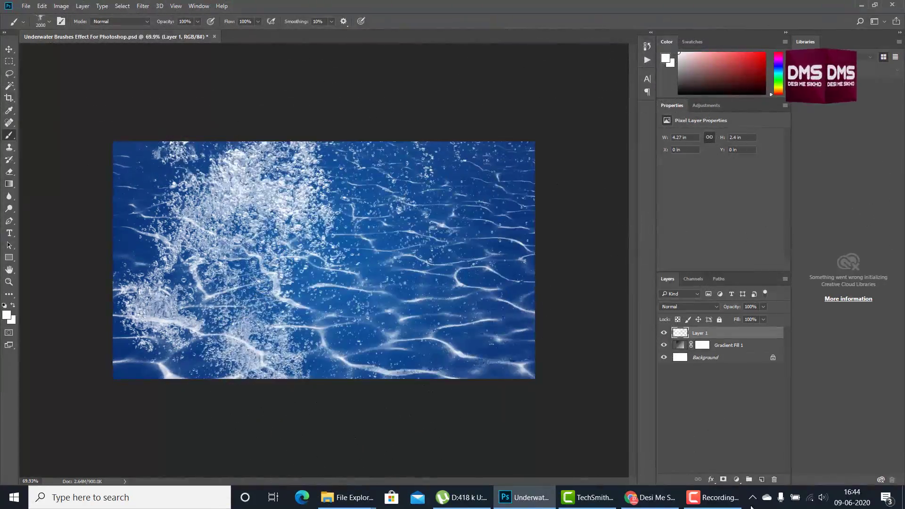
pyautogui.click(762, 479)
# - Delete Layer 1, stamp a rising bubble column on Layer 2, and add Layer 3
pyautogui.click(696, 346)
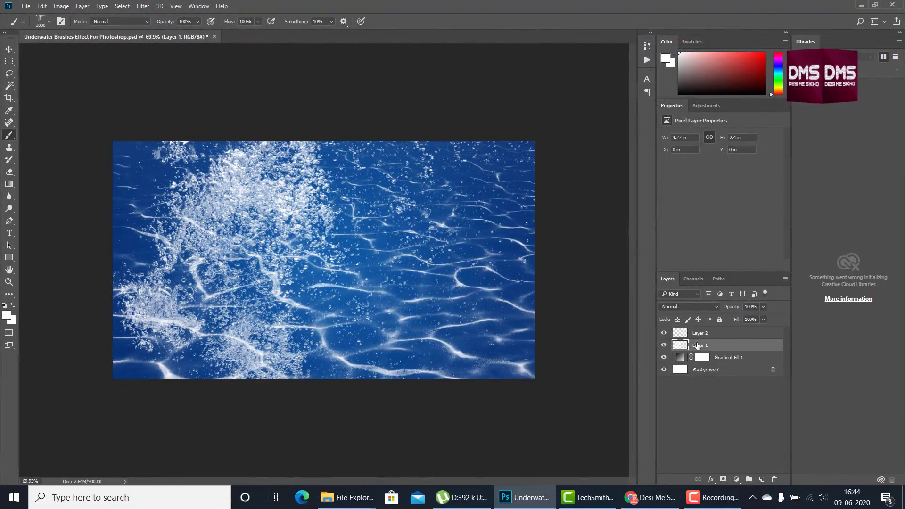
pyautogui.press('Delete')
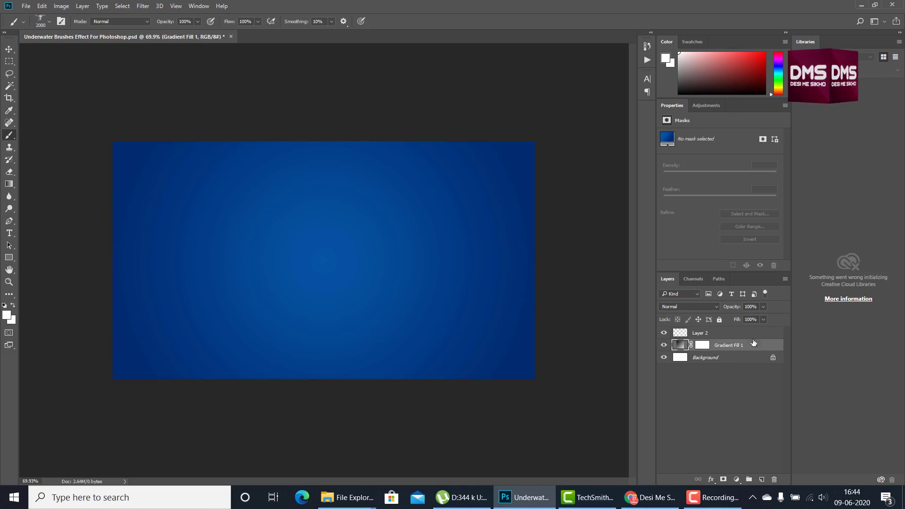
pyautogui.click(707, 333)
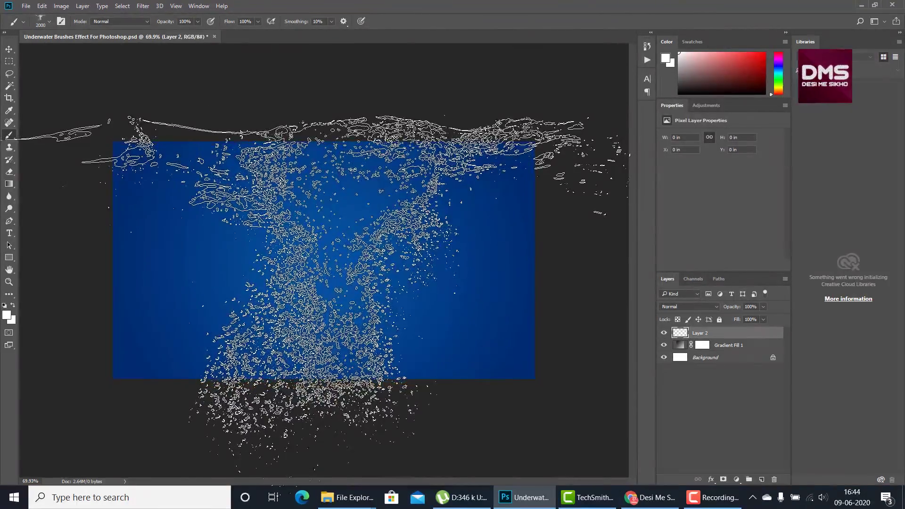
pyautogui.click(324, 293)
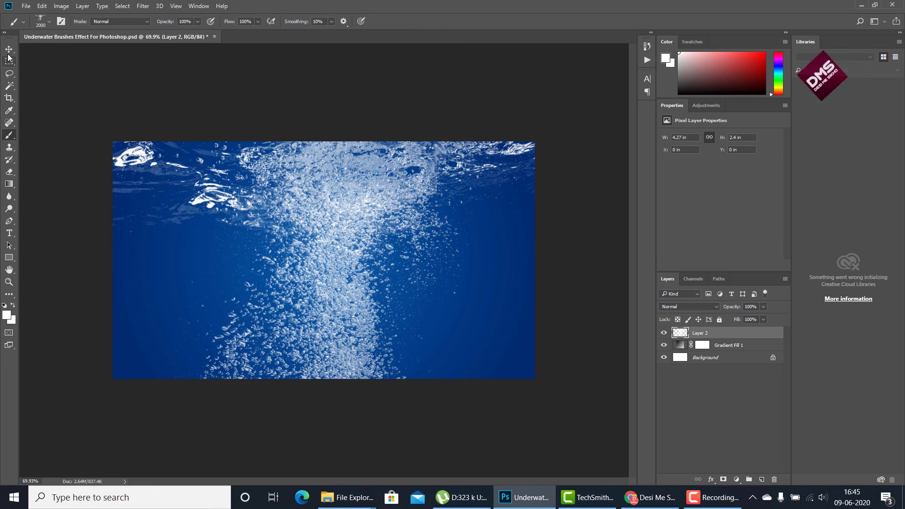
pyautogui.click(9, 50)
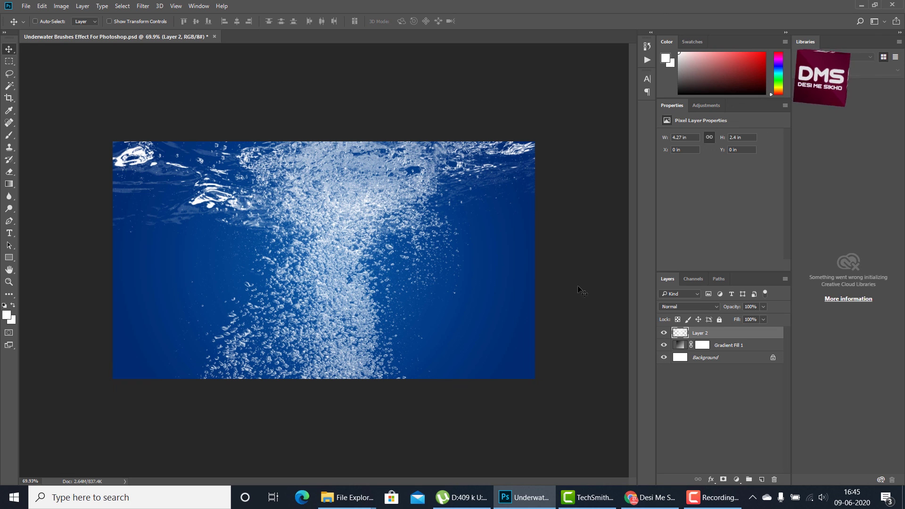
pyautogui.click(762, 480)
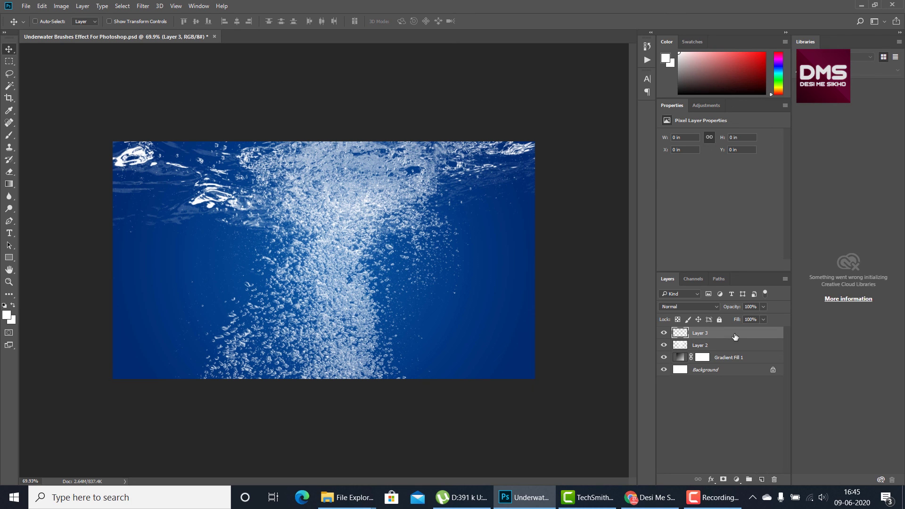
# - Move Layer 3 below Layer 2 and stamp white caustic ripples on it at brush size about 1800
pyautogui.moveTo(736, 335); pyautogui.dragTo(739, 354)
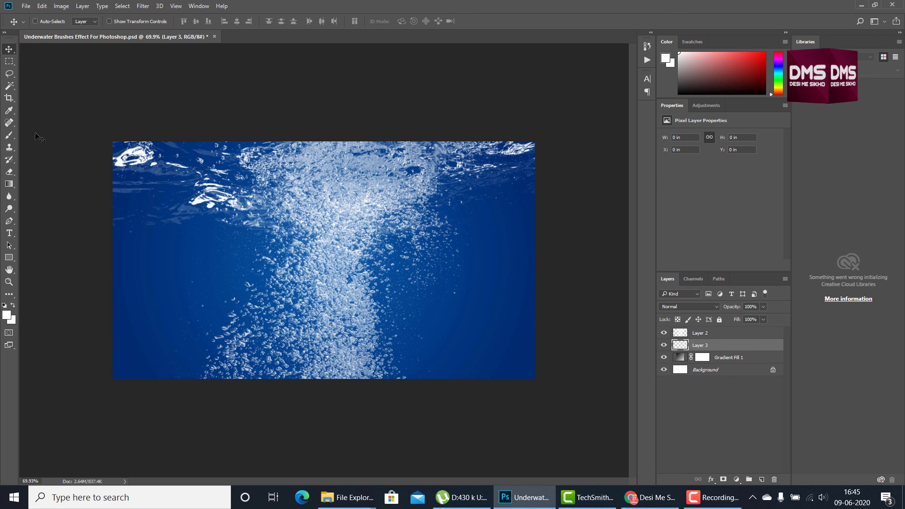
pyautogui.click(9, 136)
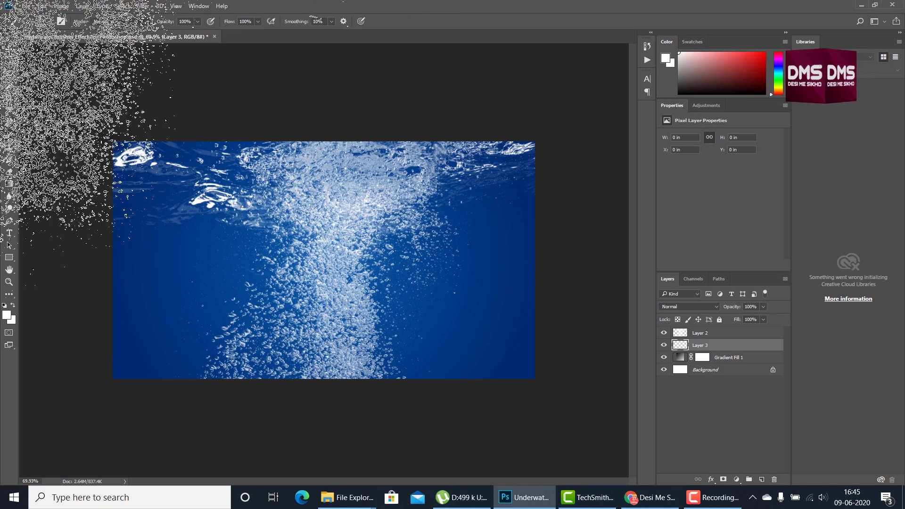
pyautogui.click(49, 22)
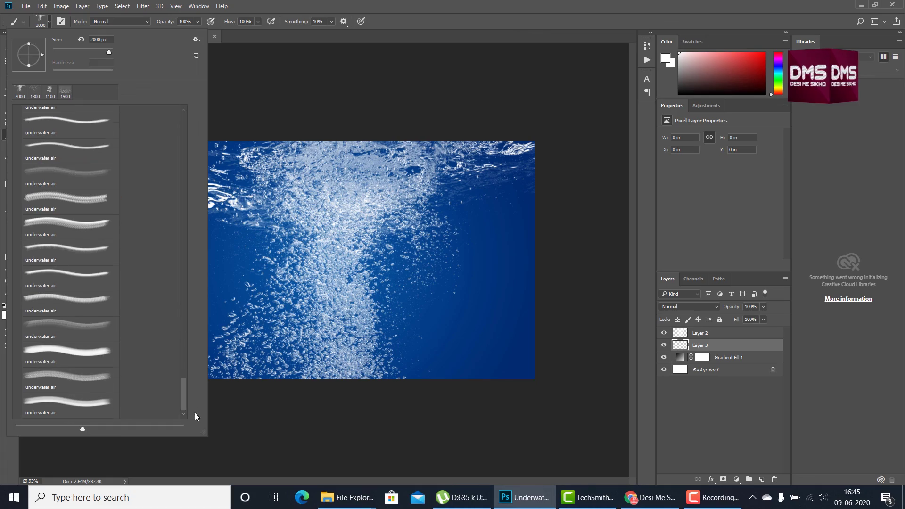
pyautogui.click(71, 406)
pyautogui.press('Return')
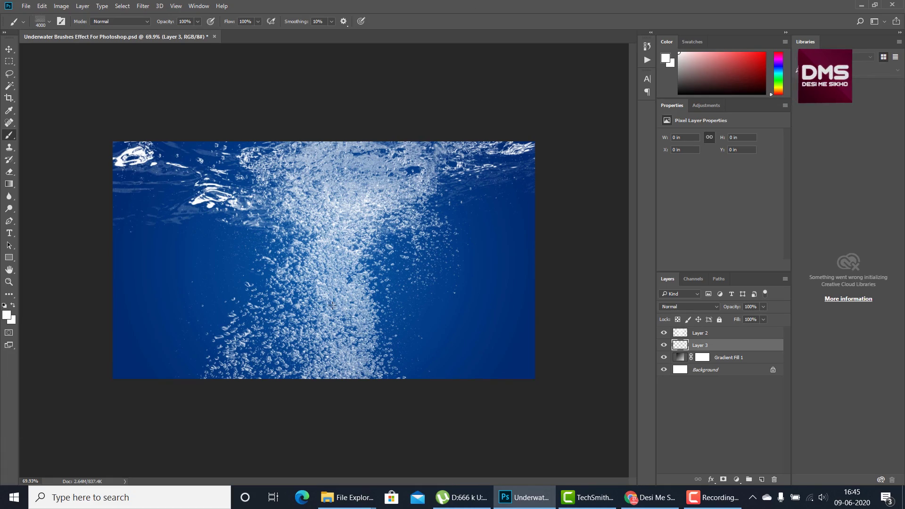
pyautogui.press('[')
pyautogui.press('[')
pyautogui.press('[')
pyautogui.press('[')
pyautogui.press('[')
pyautogui.press('[')
pyautogui.press('[')
pyautogui.press('[')
pyautogui.press('[')
pyautogui.press('[')
pyautogui.press('[')
pyautogui.press('[')
pyautogui.click(316, 255)
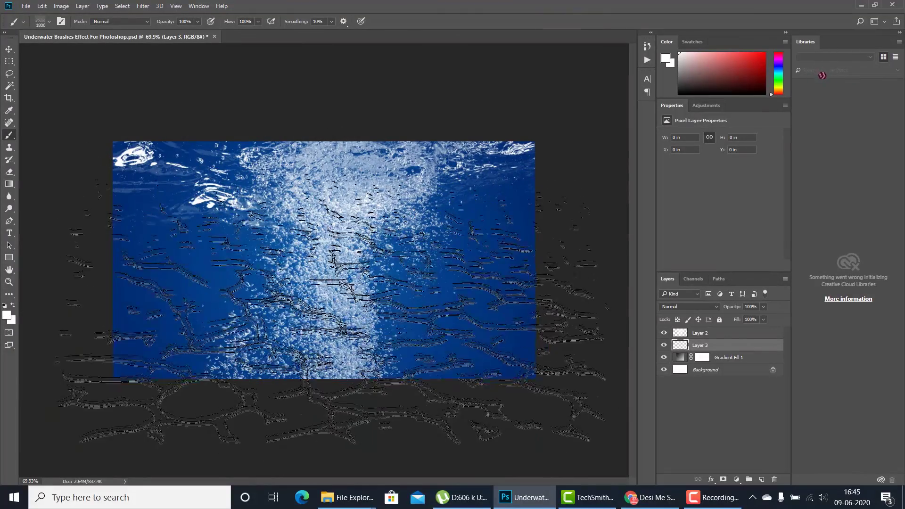
pyautogui.press('v')
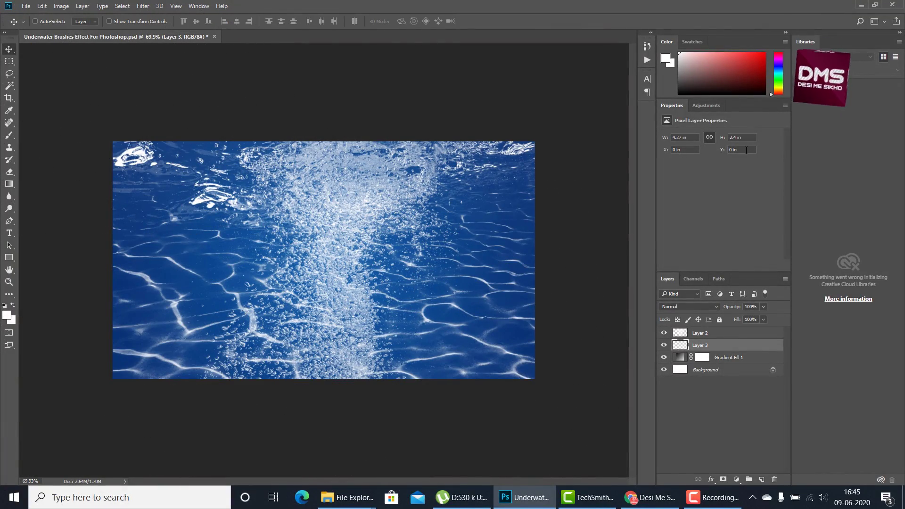